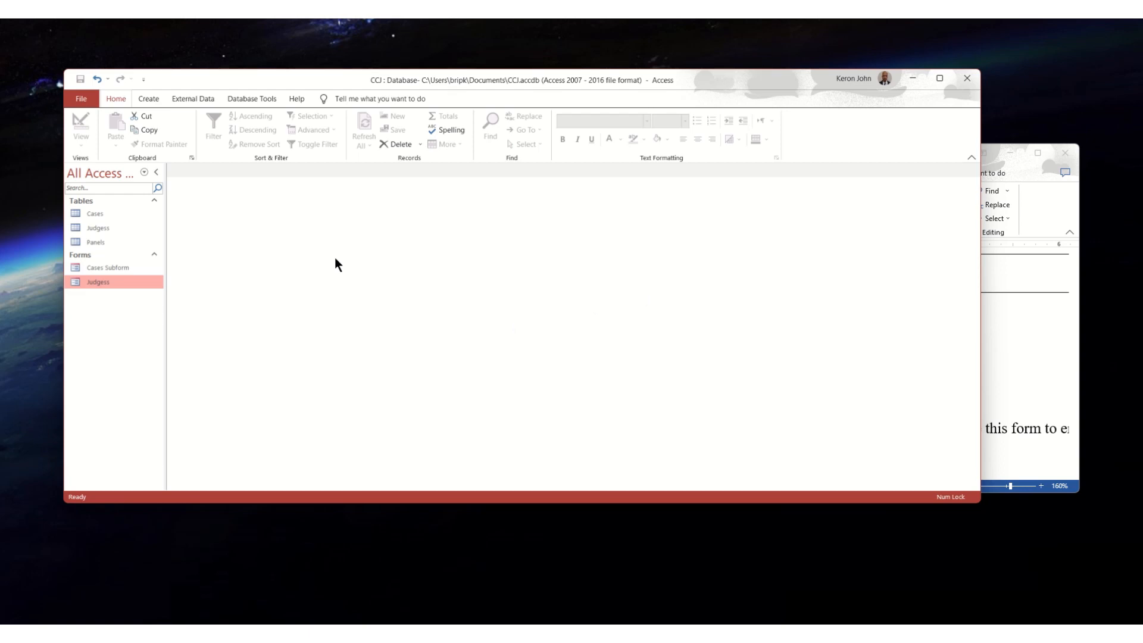
Step: Open the database relationships to examine the links between the Cases, Panels and Judgess tables, and close the relationships view
left_click(199, 98)
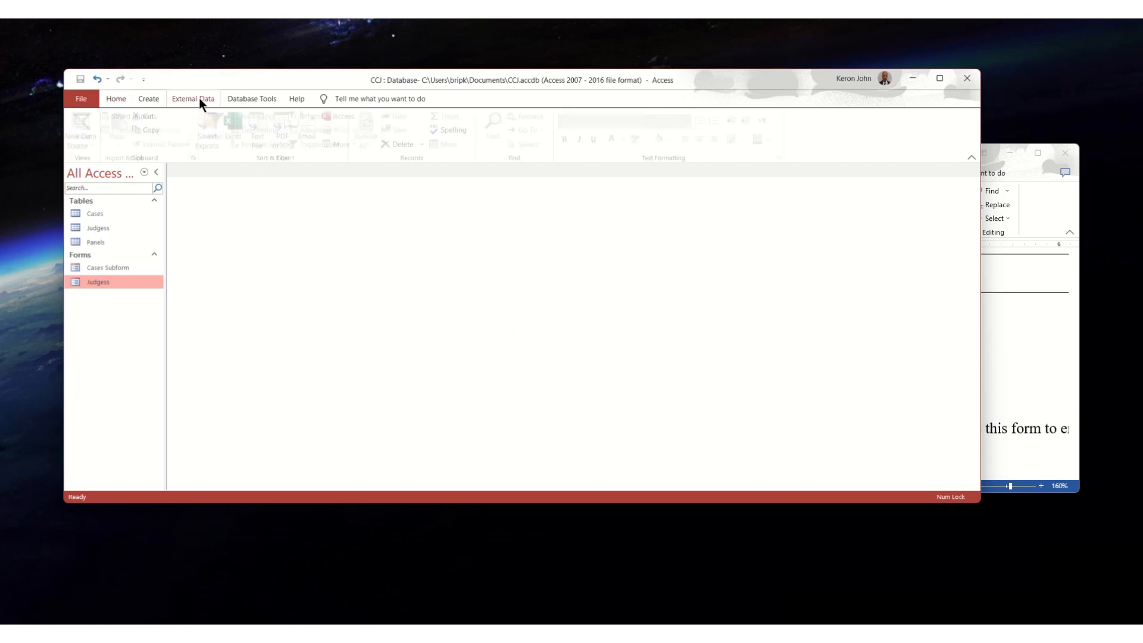
left_click(234, 98)
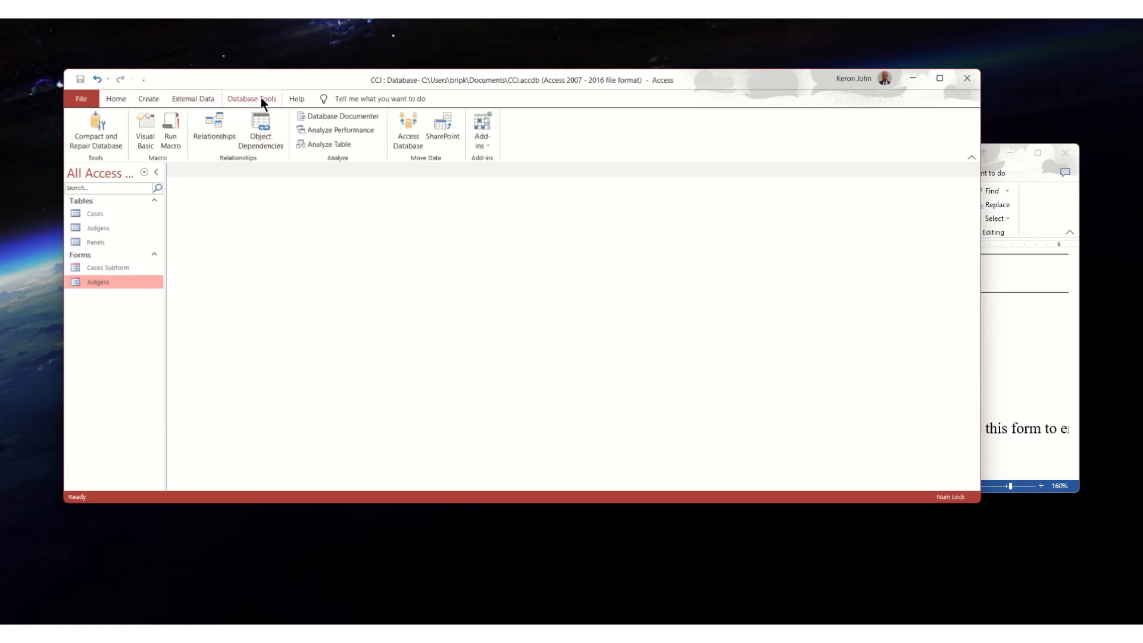
left_click(211, 124)
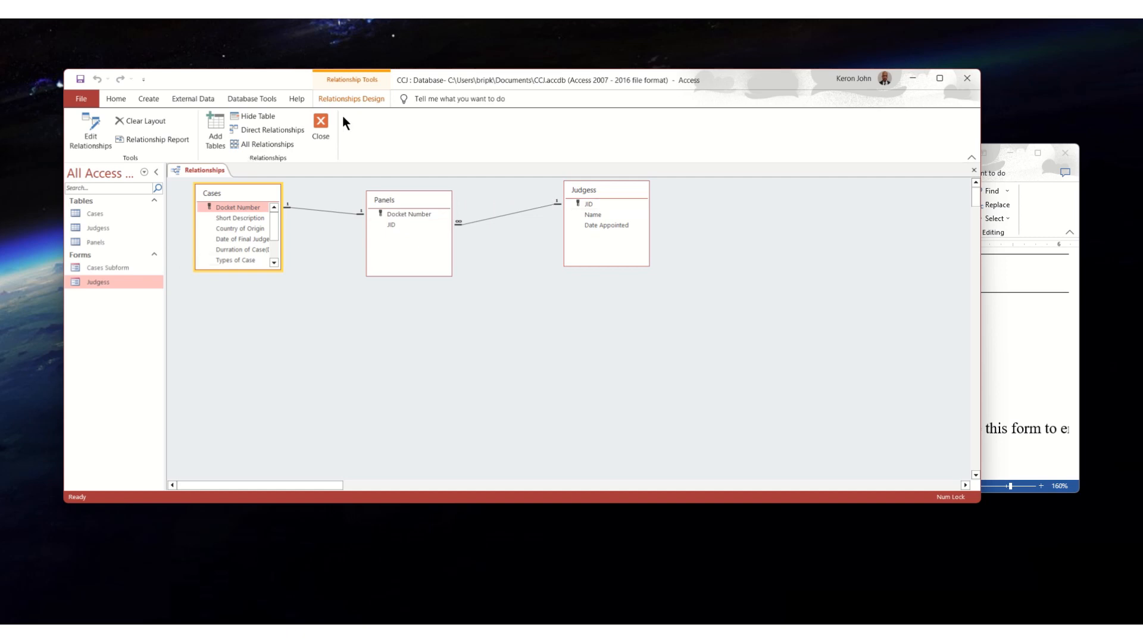
left_click(321, 124)
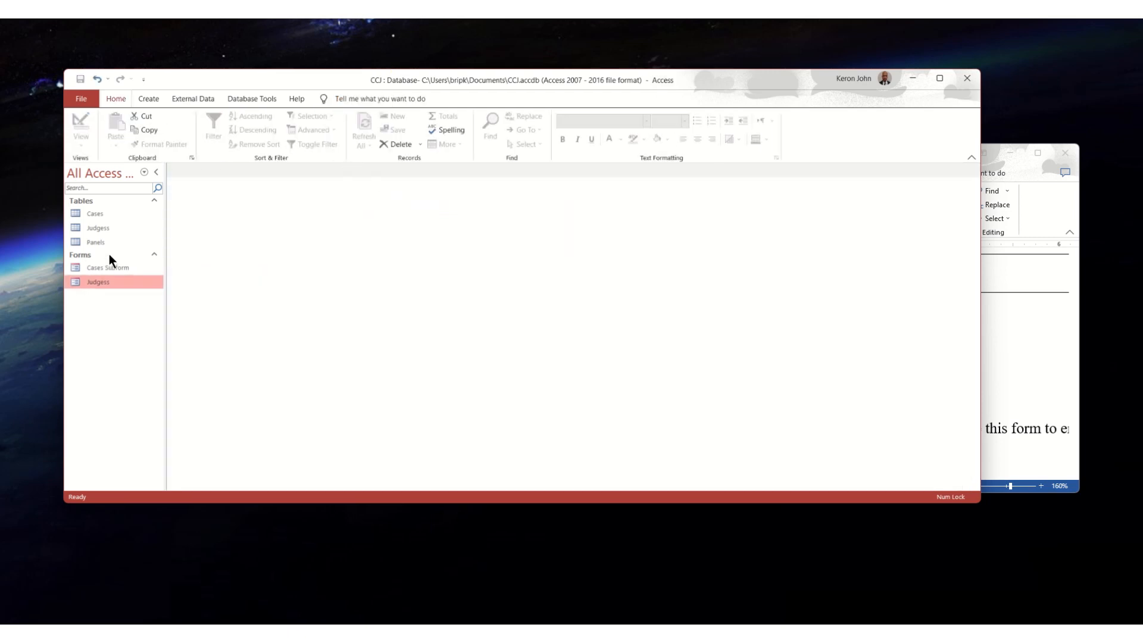
Step: Open the Judgess form and the Judgess table to compare the judge records in both
double_click(116, 281)
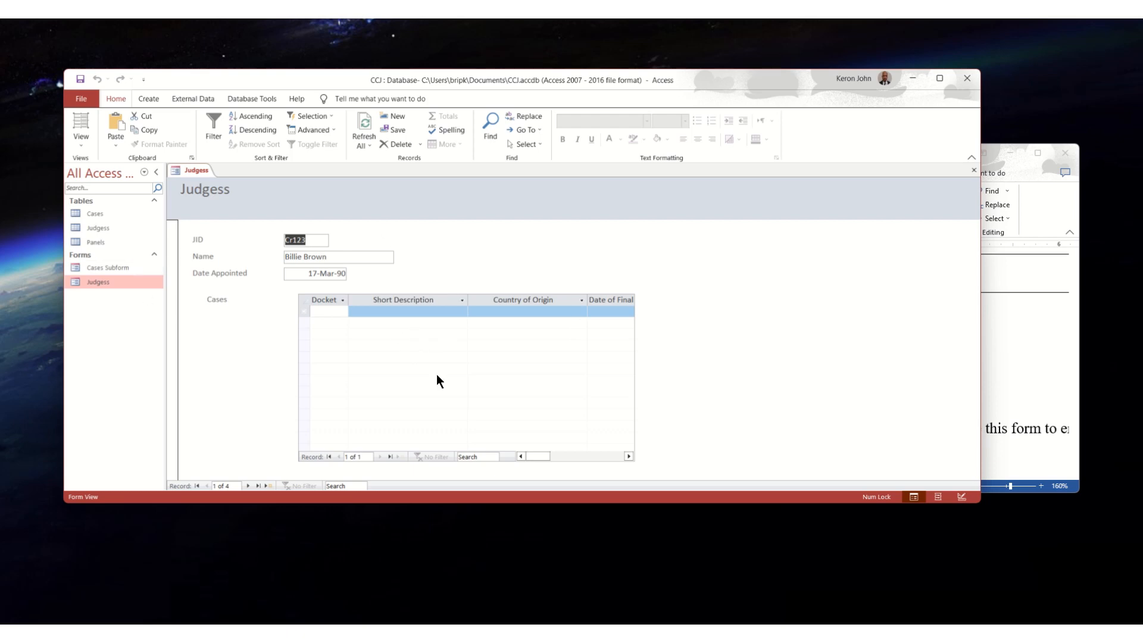
double_click(99, 227)
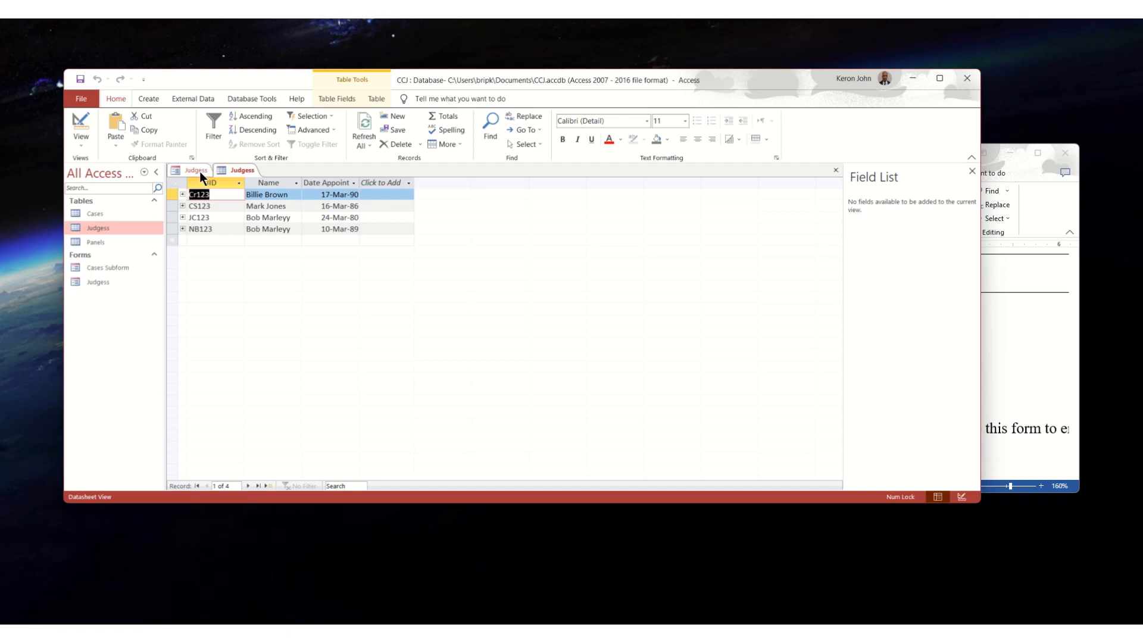
Step: Switch to the Word document to read task (h) about the Judges form, and return to Access to close the Judgess table
left_click(1019, 393)
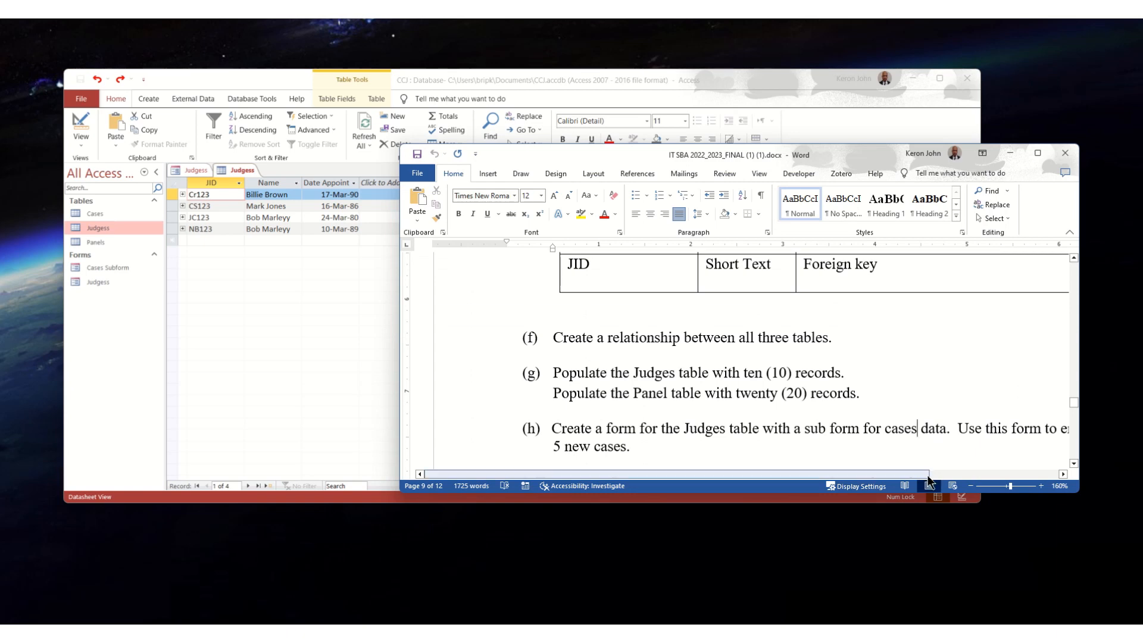
mouse_move(926, 475)
left_mouse_down()
mouse_move(1041, 477)
mouse_move(974, 475)
mouse_move(936, 459)
left_mouse_up()
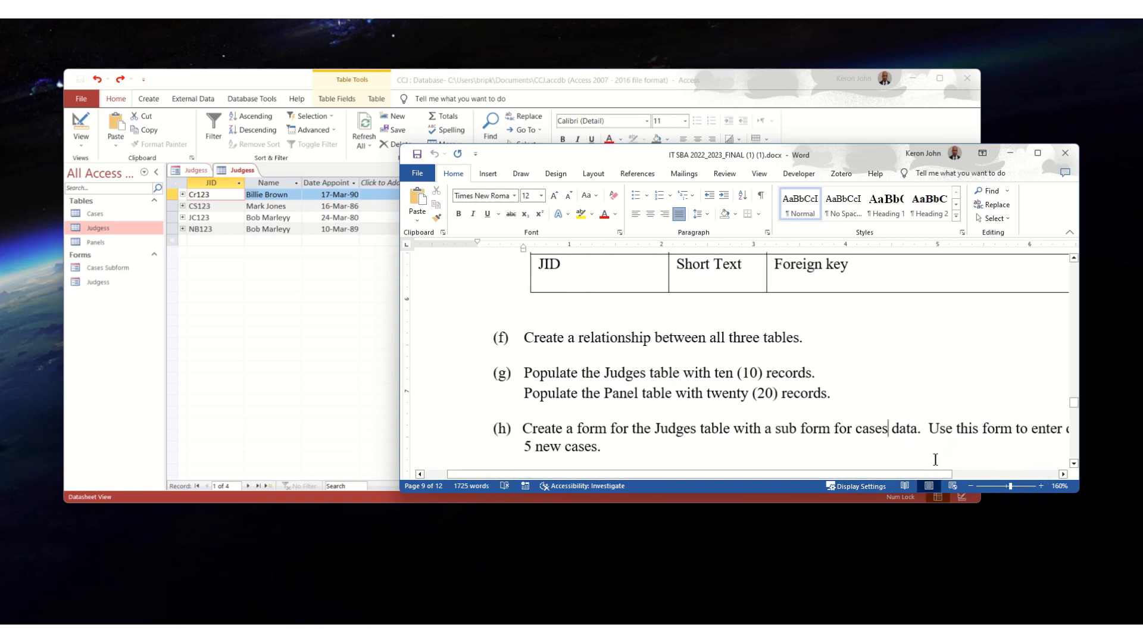
left_click(313, 301)
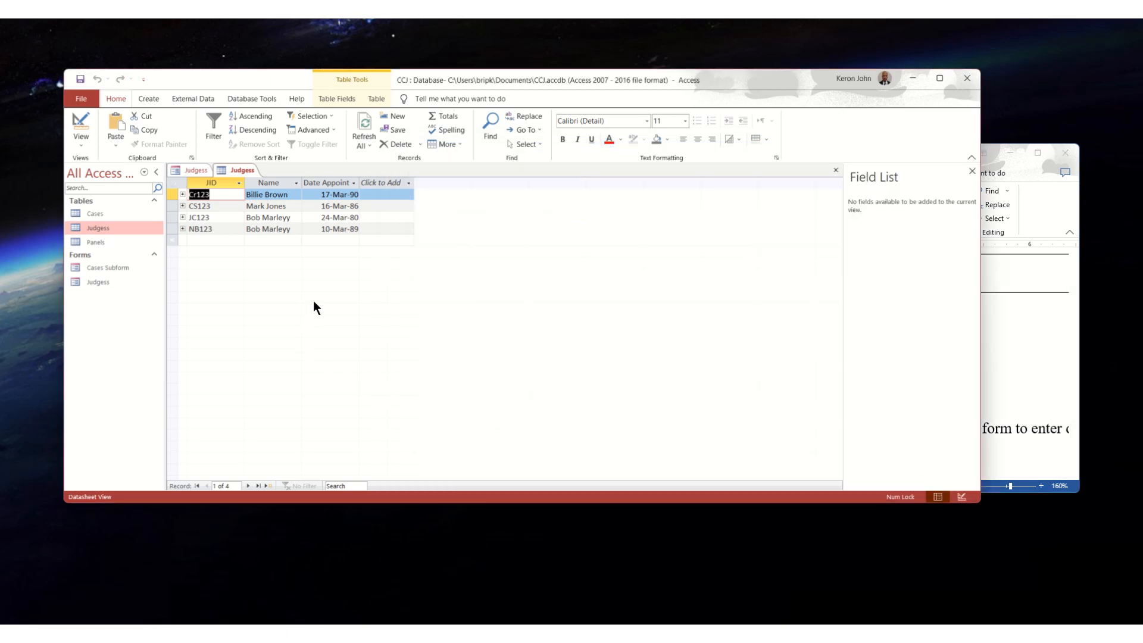
right_click(237, 171)
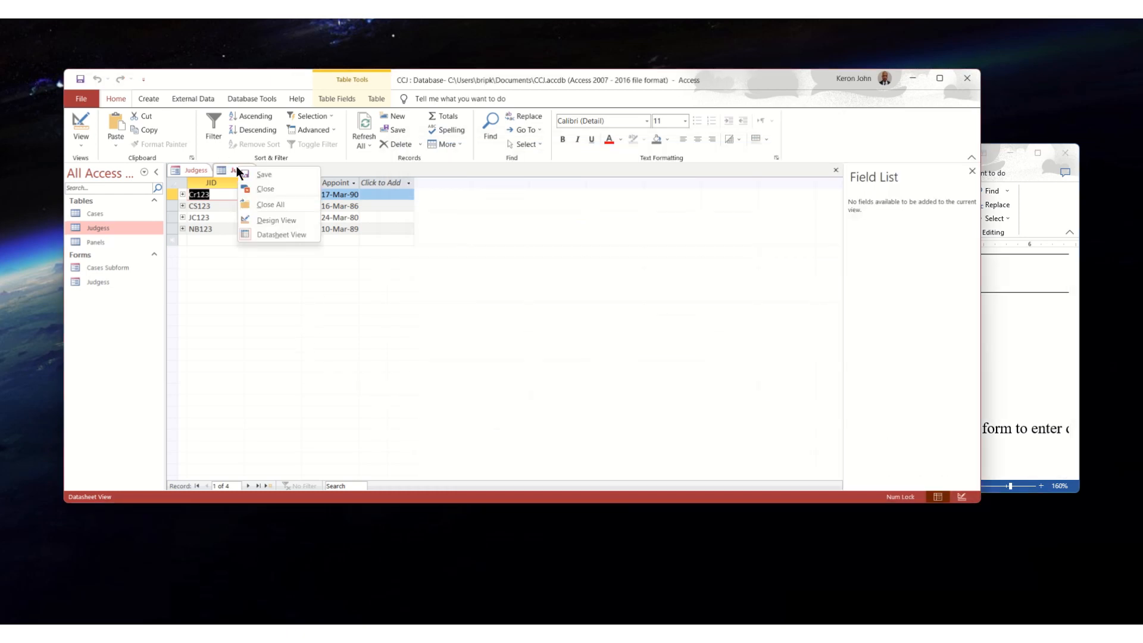
left_click(268, 192)
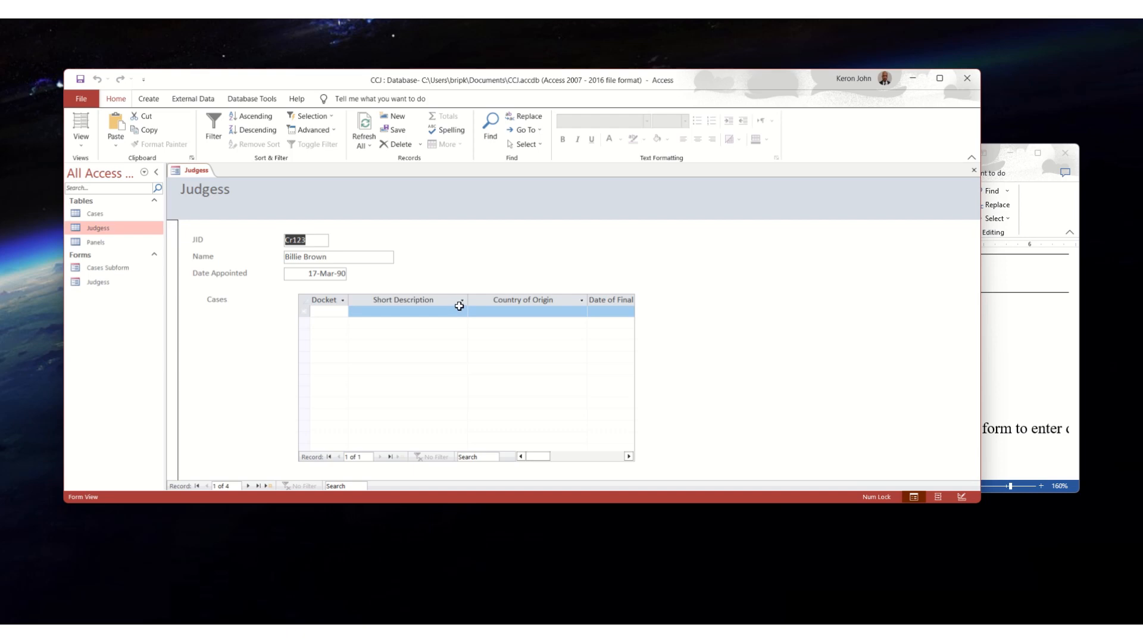
Step: Check the docket numbers in the Cases table and start a new case in the Judgess form's subform with docket number AZ998
double_click(97, 210)
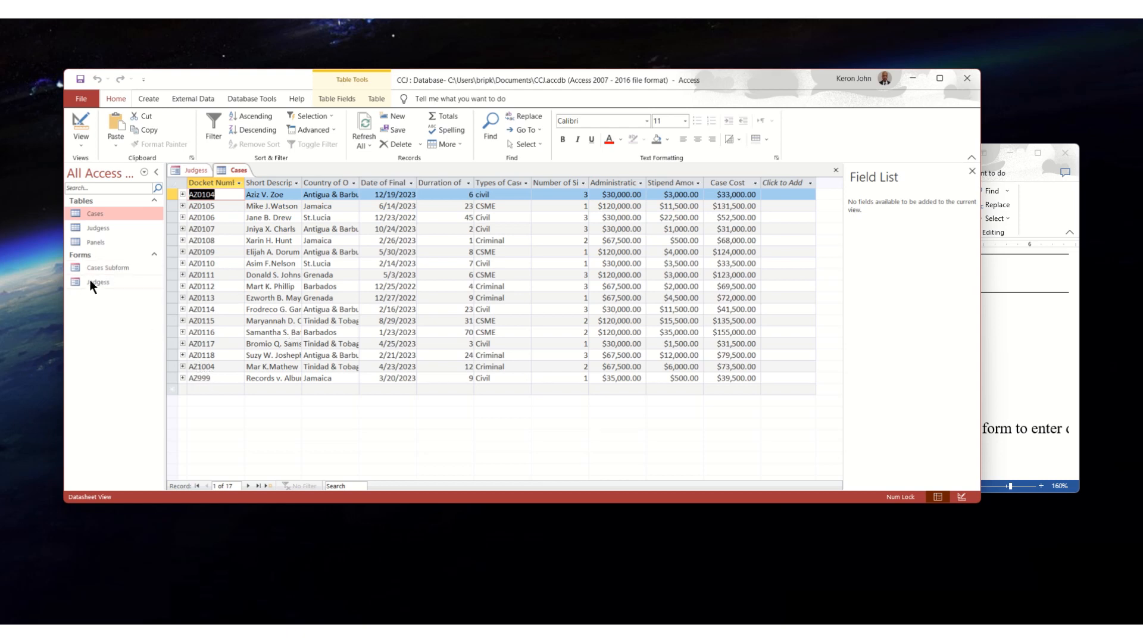
left_click(196, 171)
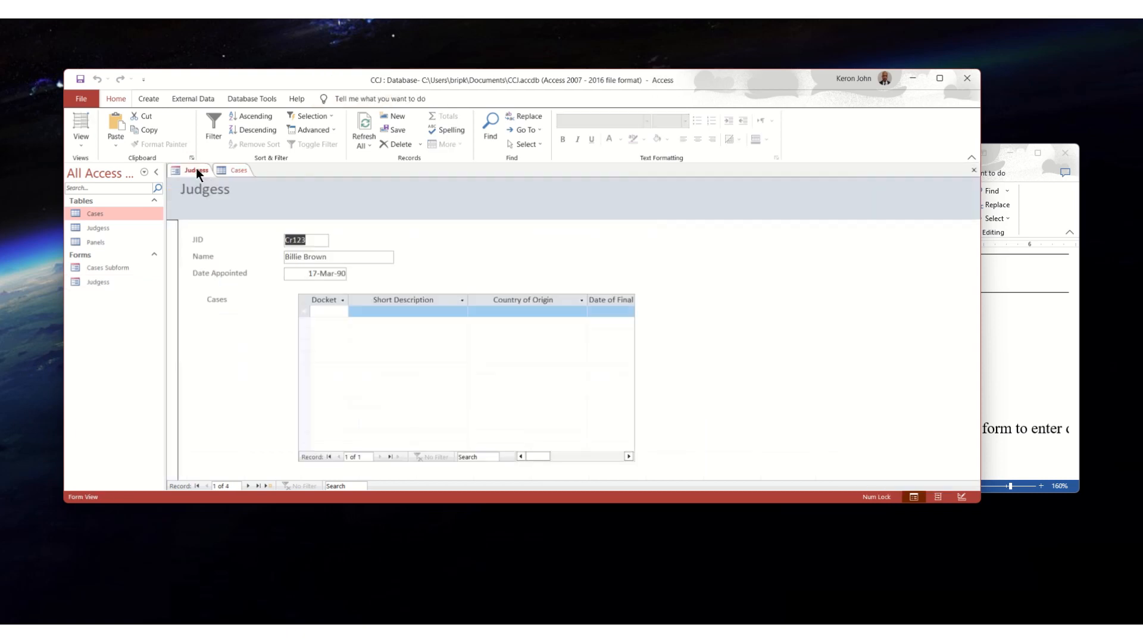
left_click(328, 311)
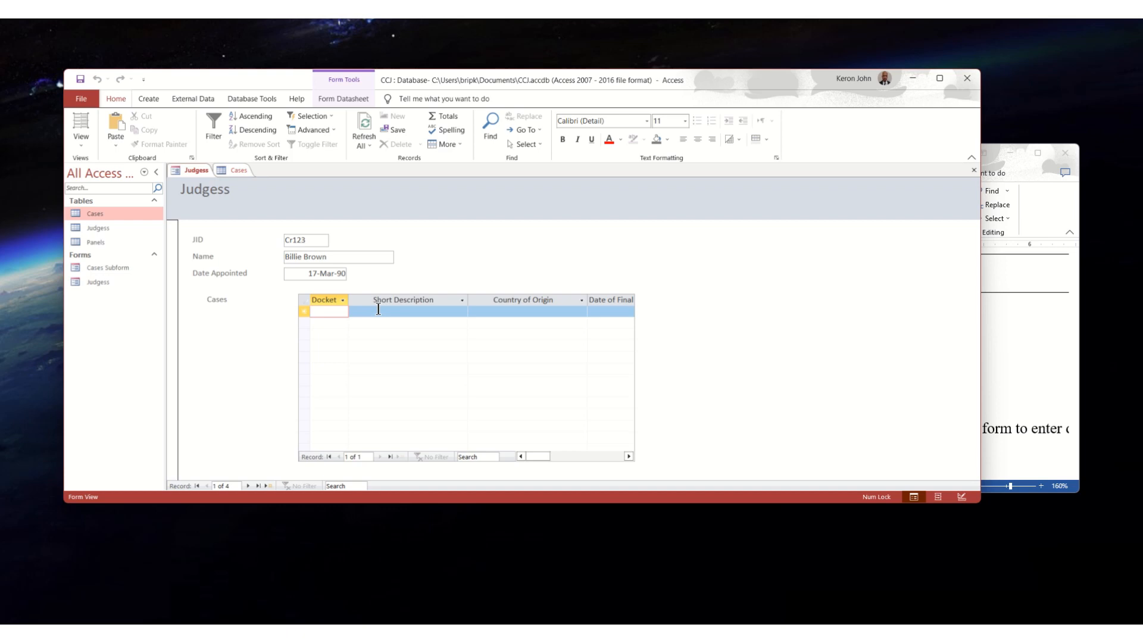
type("AZ9")
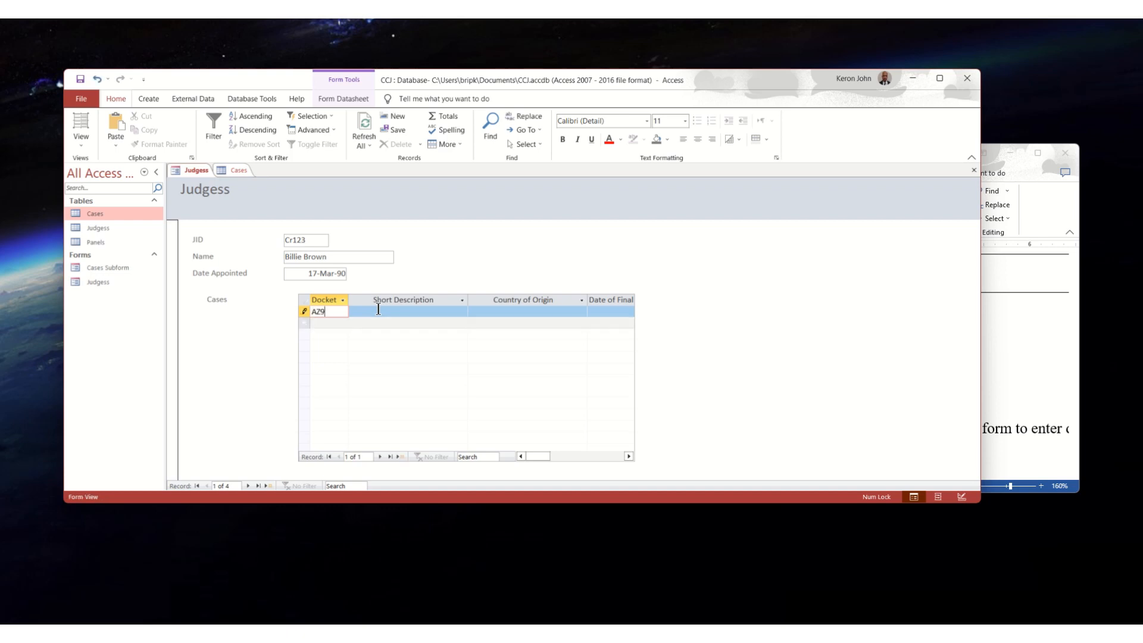
type("98")
Step: Enter "Rabbit v. Man" as the new case's short description and "St. Kitts" as its country of origin
left_click(378, 309)
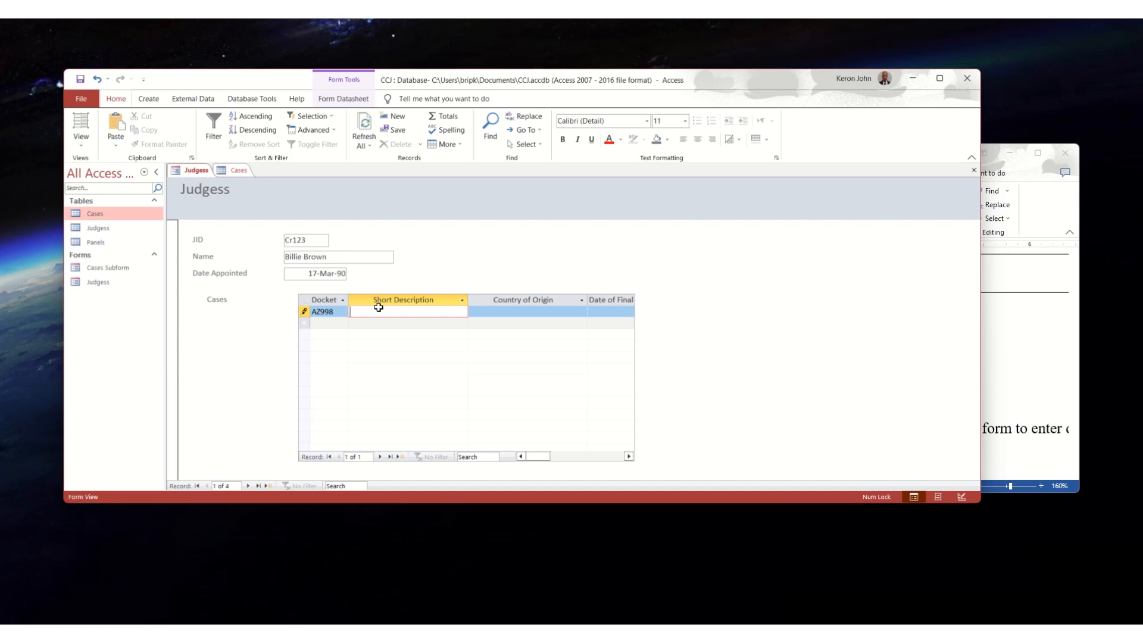
type("Rabbit v. Man")
left_click(523, 315)
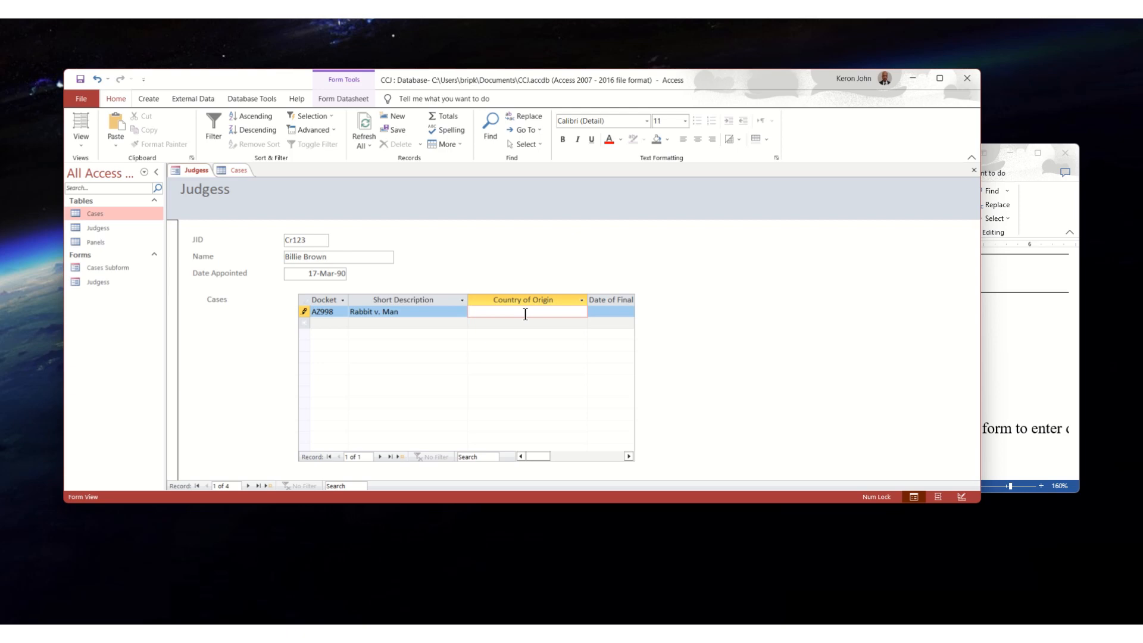
type("St. itts")
key("BackSpace")
key("BackSpace")
key("BackSpace")
type("Kitts")
Step: Set the new case's date of final judgement to 3/1/2023 and its duration to 3
left_click_drag(549, 454, 570, 455)
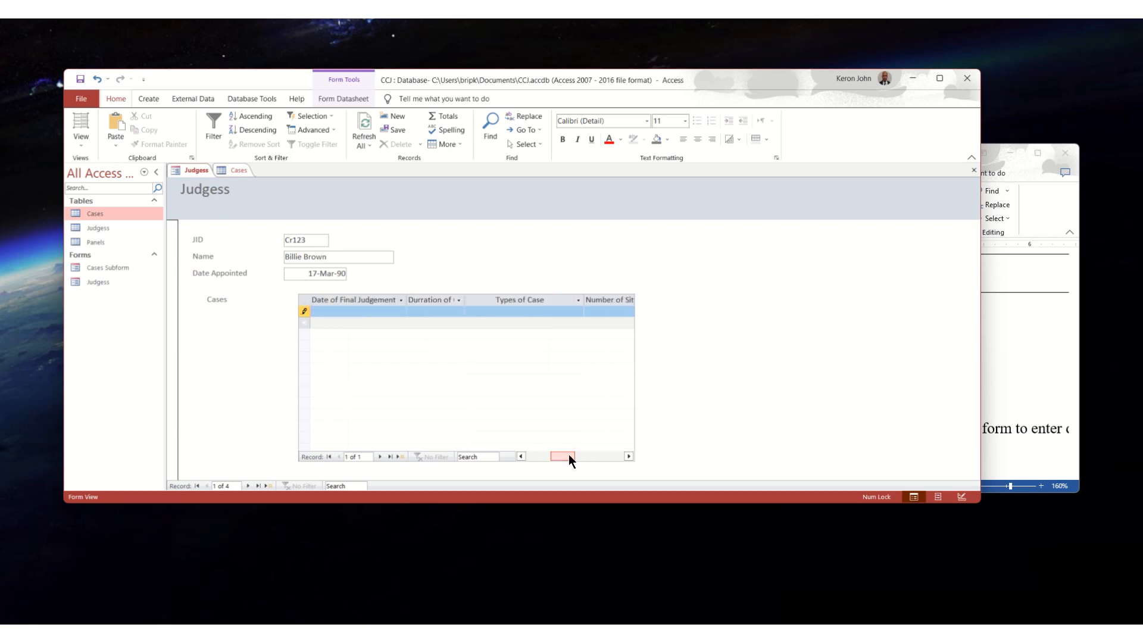
left_click(348, 311)
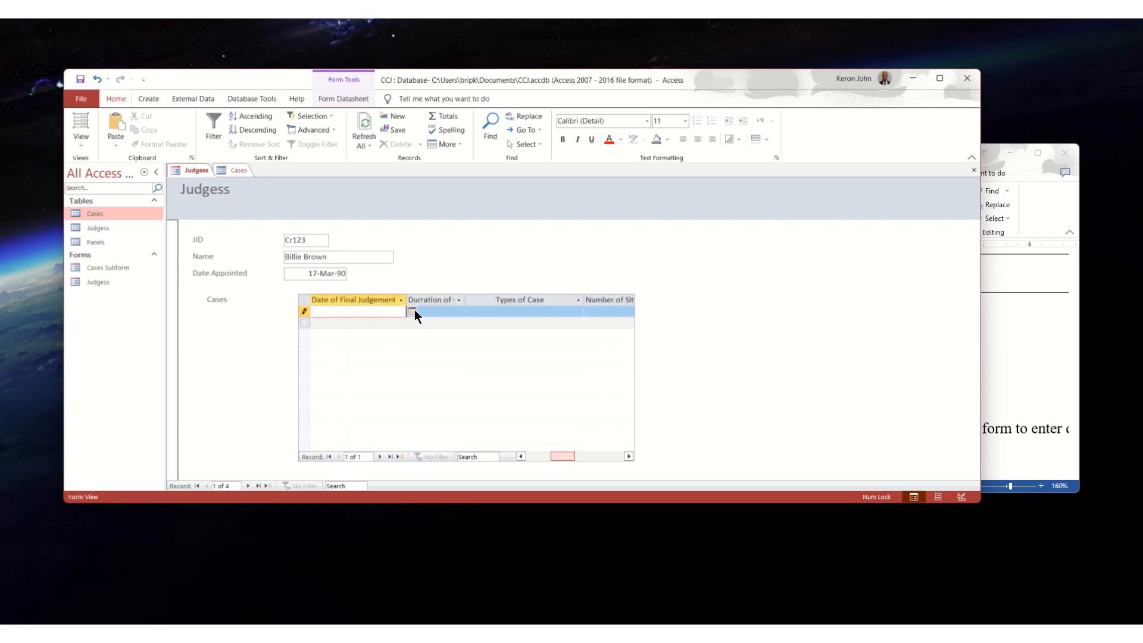
left_click(412, 311)
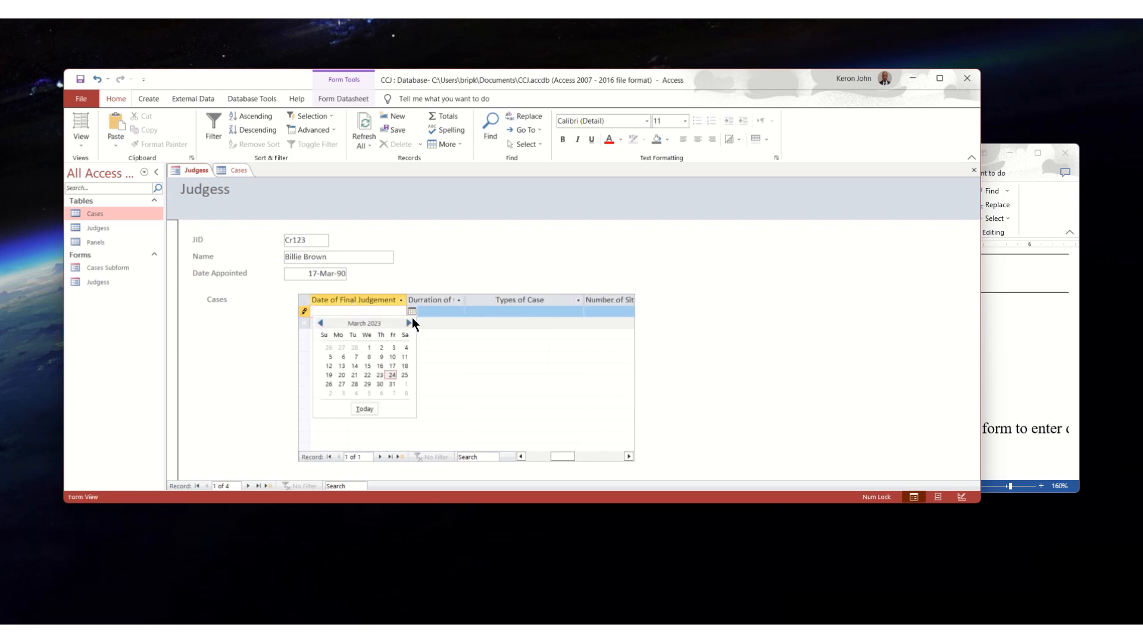
left_click(368, 346)
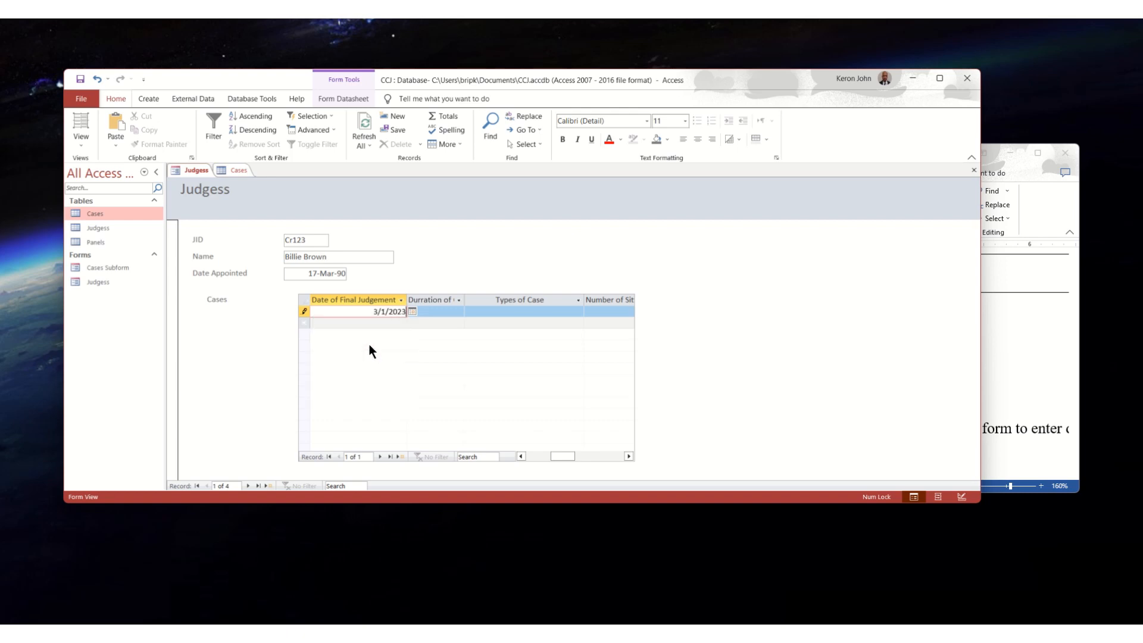
left_click(445, 311)
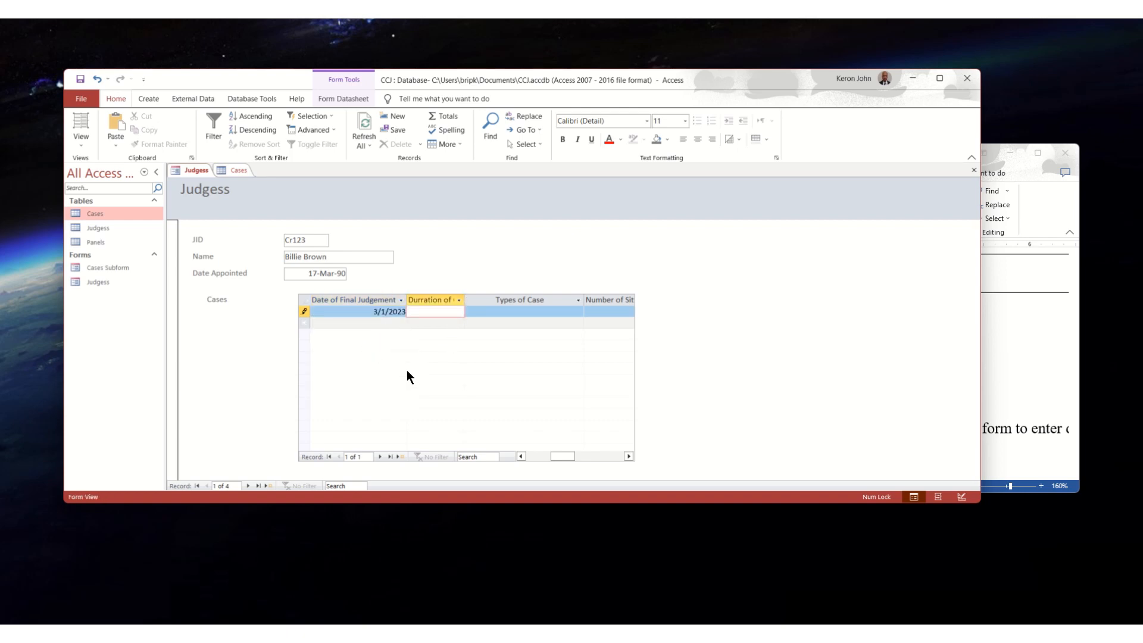
type("3")
Step: Enter Civil as the new case's type and 1 as its number of sittings
left_click(534, 313)
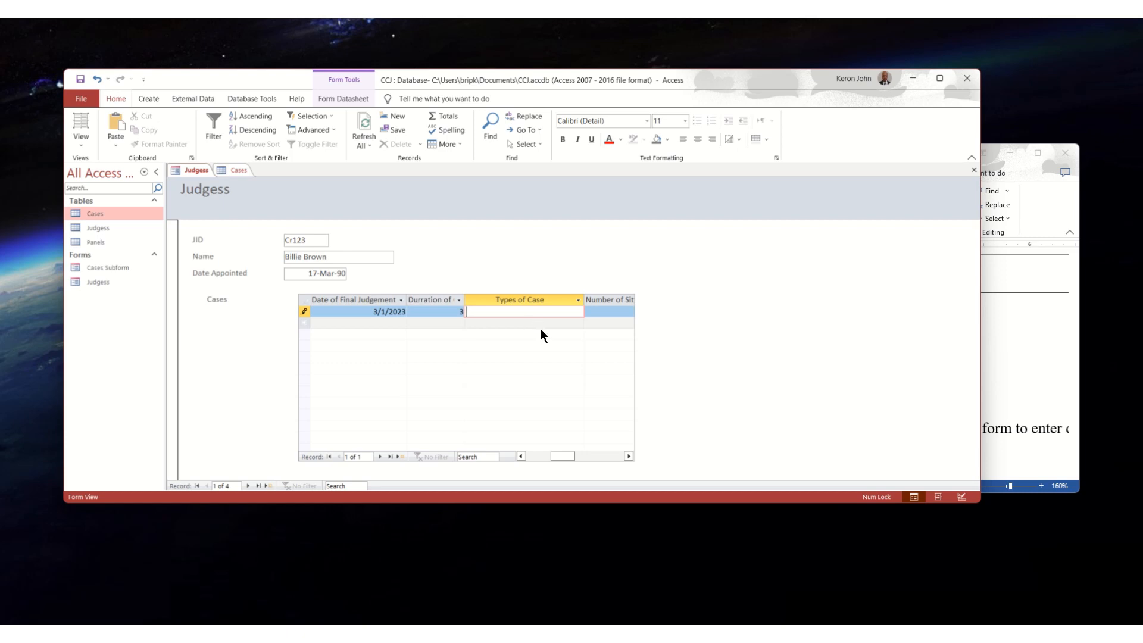
type("Civil")
left_click_drag(565, 455, 575, 456)
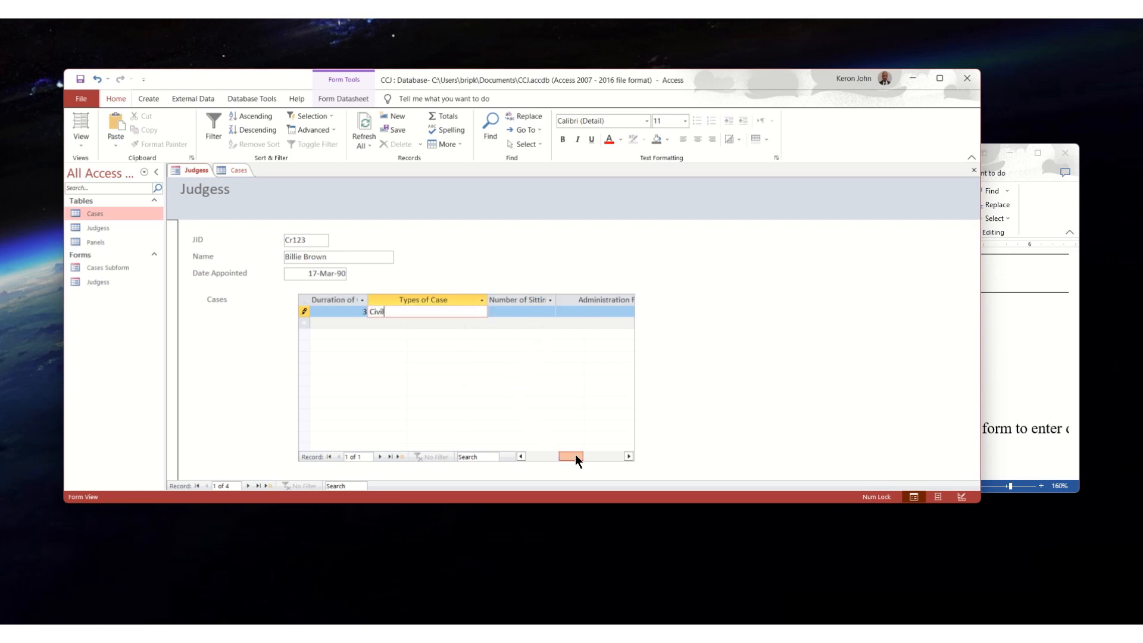
left_click(527, 311)
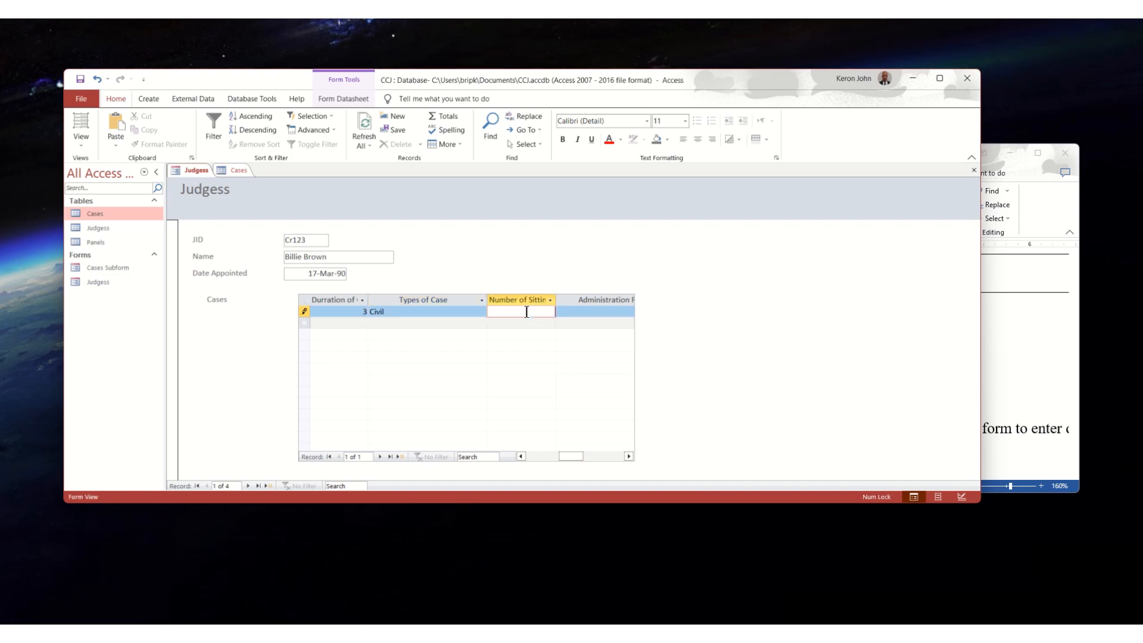
type("1")
Step: Set the new case's administration fee to 37000, and glance at the task instructions in the Word document before returning to Access
left_click_drag(585, 459, 592, 452)
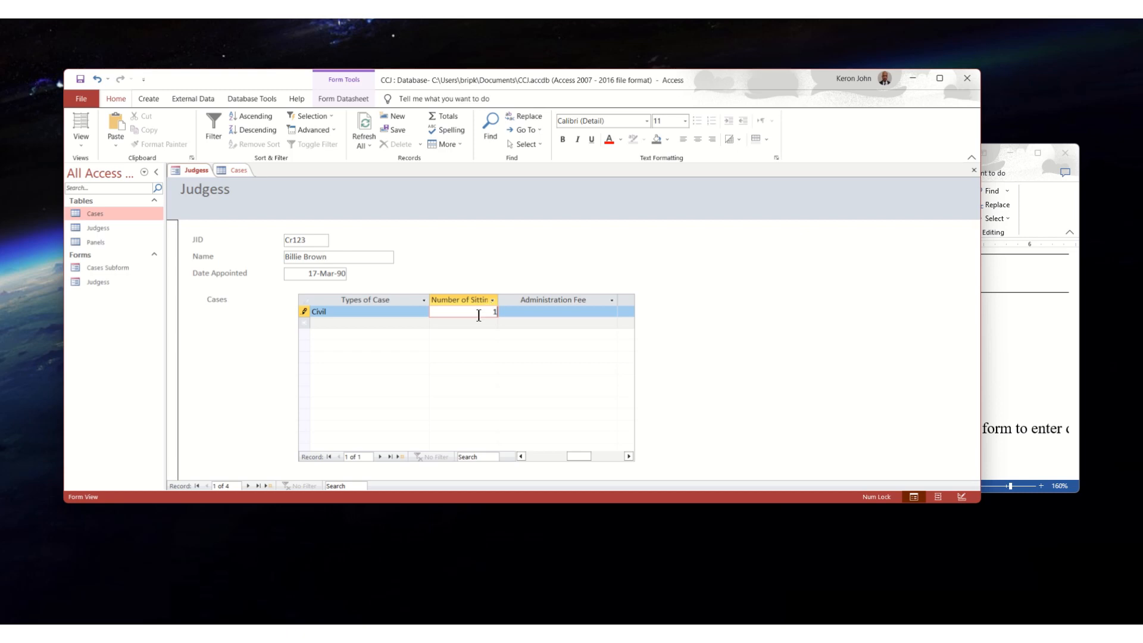
left_click(539, 311)
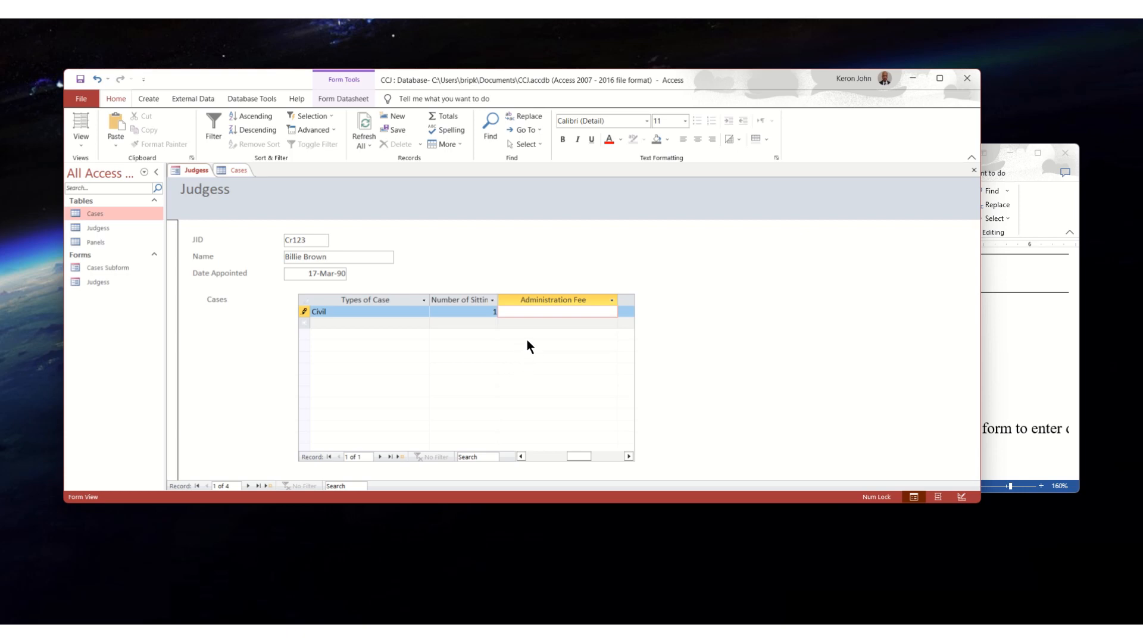
type("37000")
left_click(1008, 332)
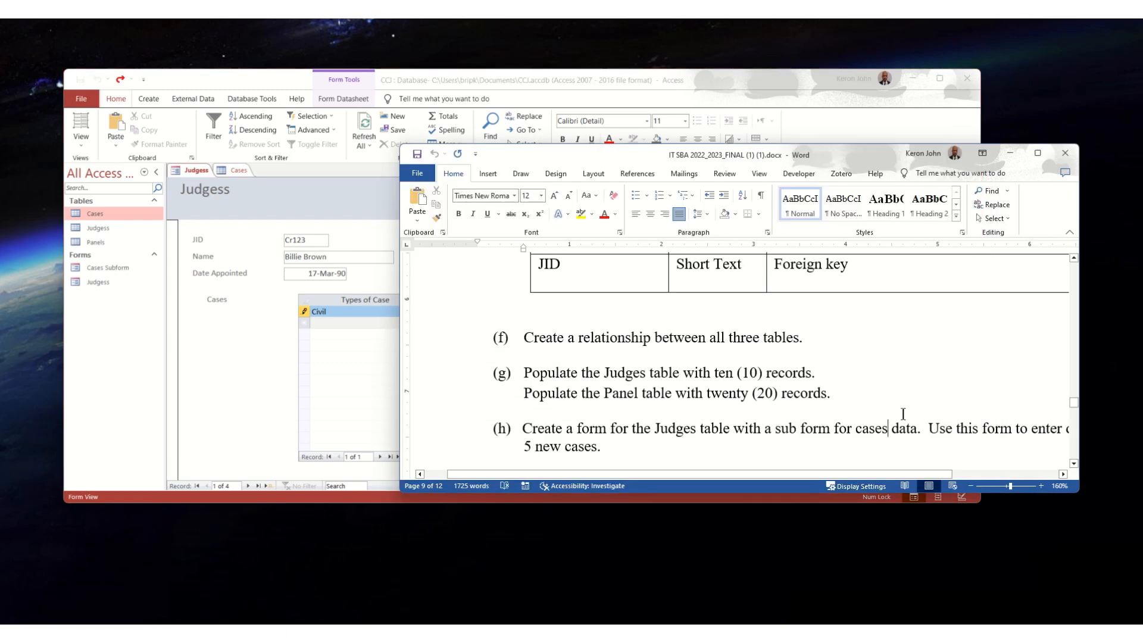
left_click(381, 356)
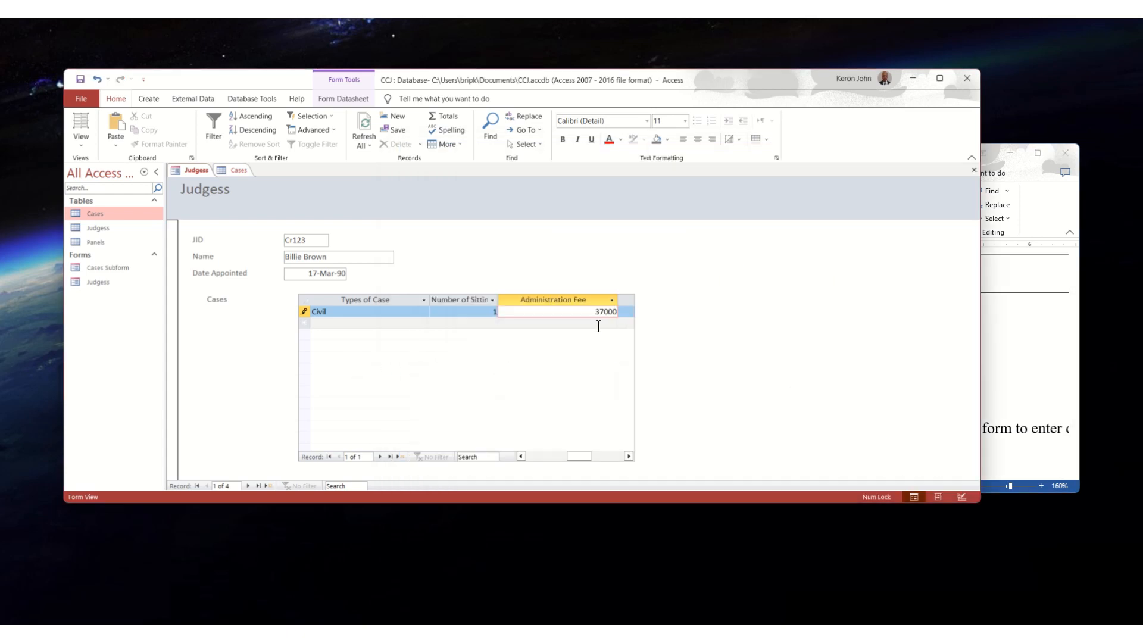
Step: Set the new case's stipend amount to 500
left_click_drag(589, 454, 595, 456)
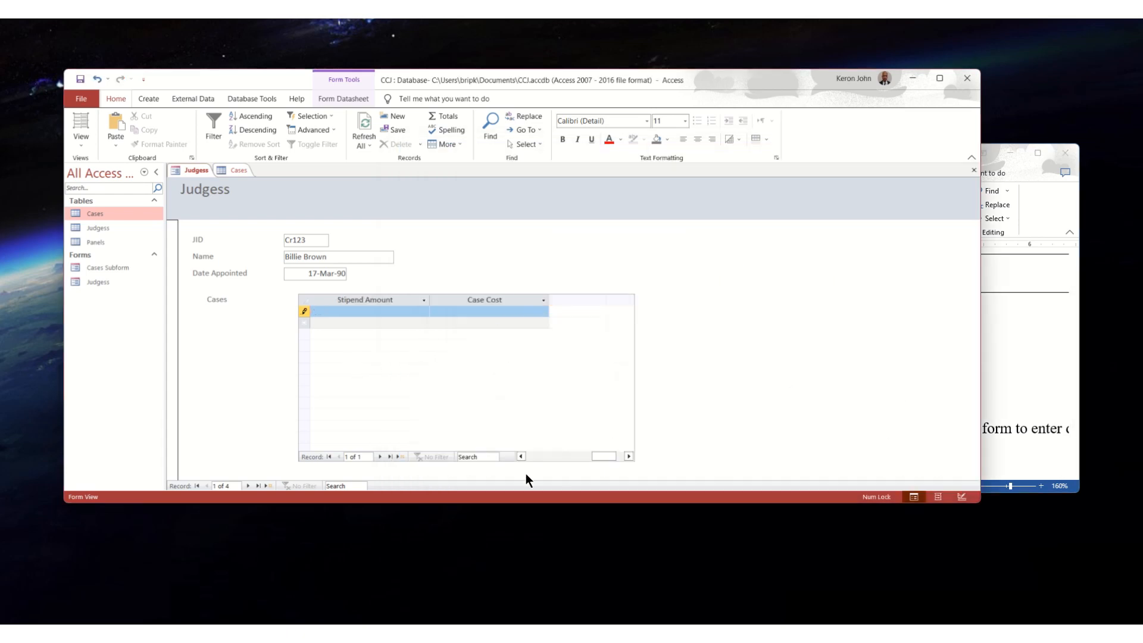
left_click(522, 457)
left_click(521, 456)
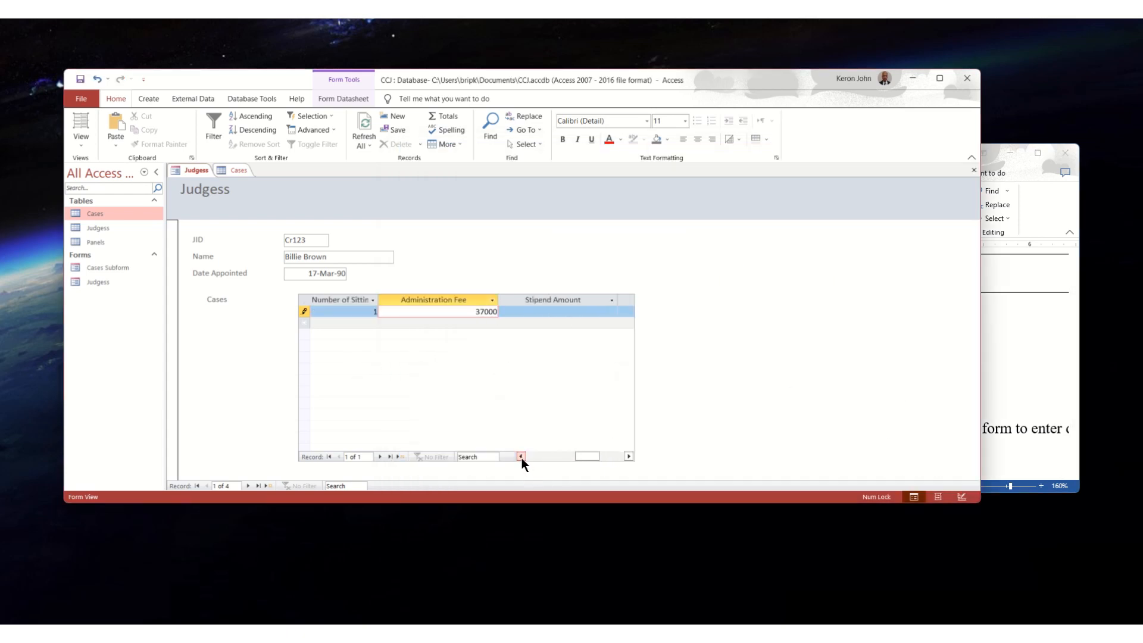
left_click(562, 311)
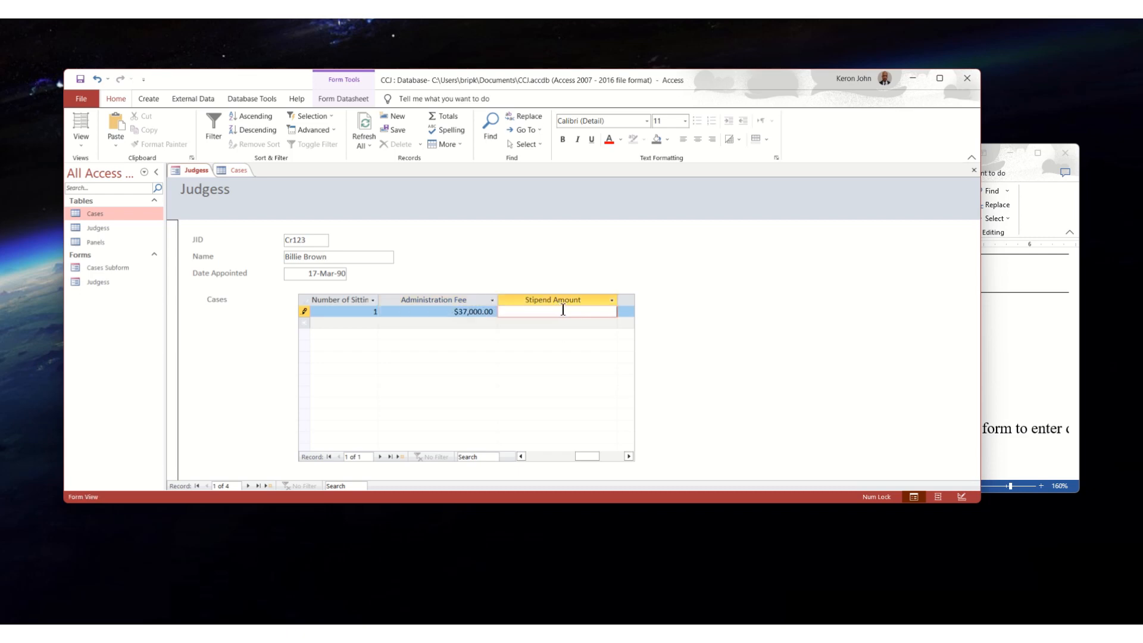
type("500")
Step: Move to the new case's Case Cost field, leaving it blank, and review the values already entered in the record
left_click_drag(592, 453, 598, 459)
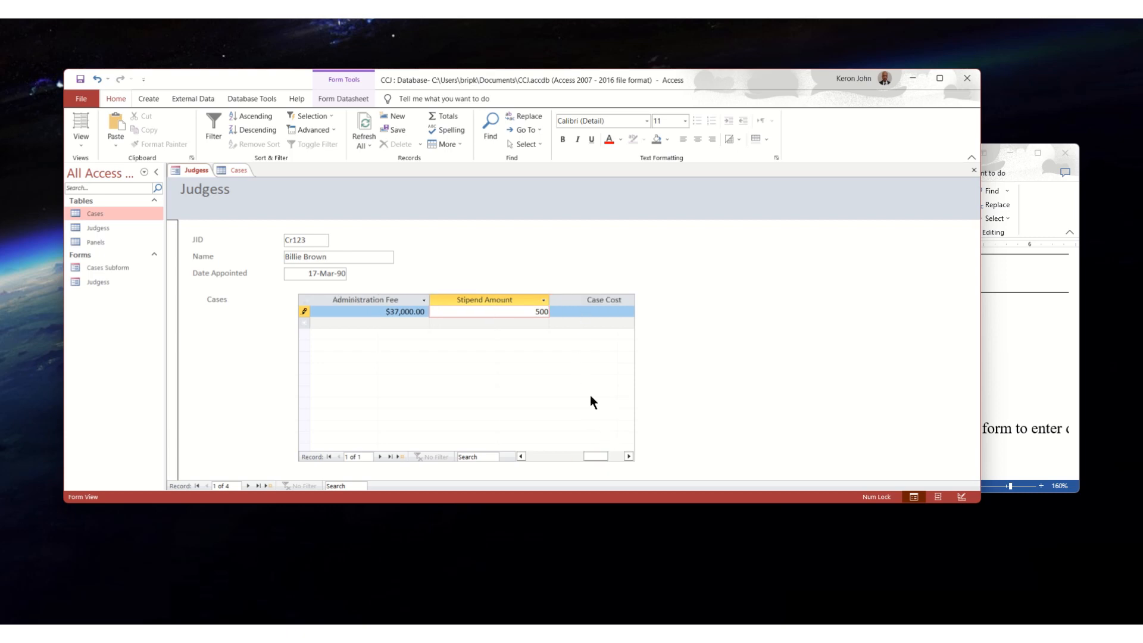
left_click(571, 314)
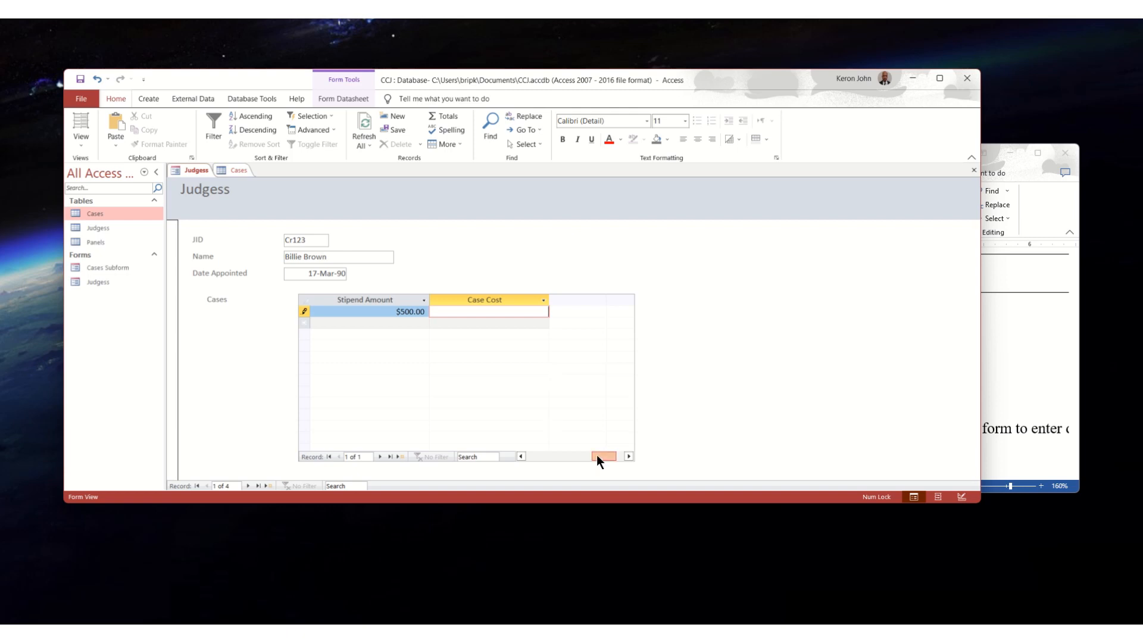
left_click_drag(597, 455, 562, 454)
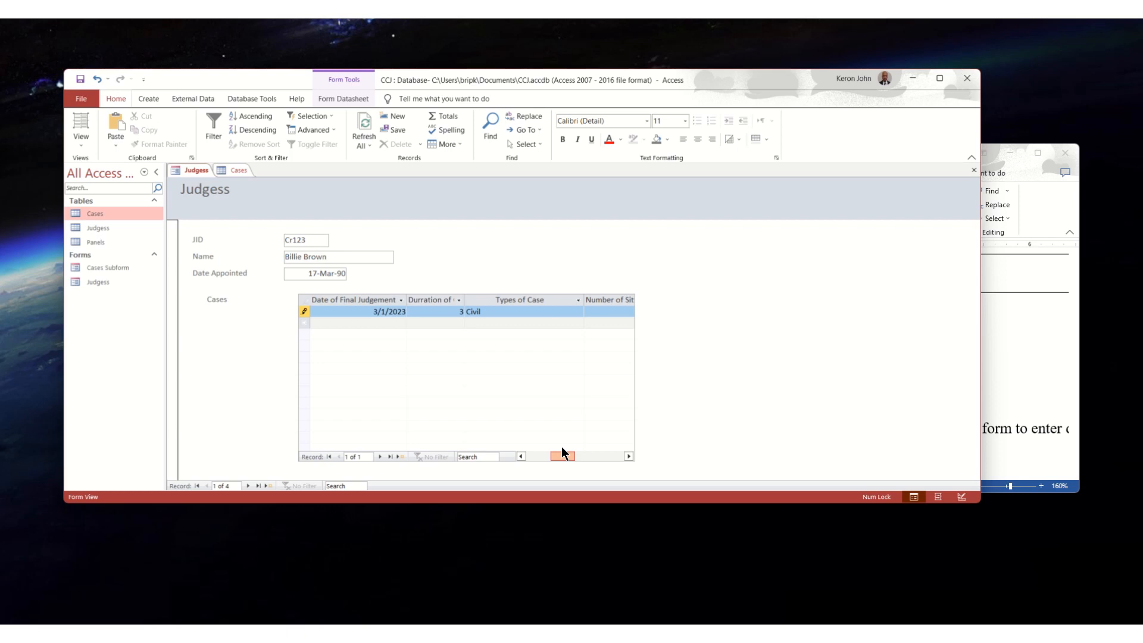
Step: Set the new case's Case Cost to 38500 and complete the record, moving on to a blank row in the Cases subform
left_click_drag(562, 447, 592, 451)
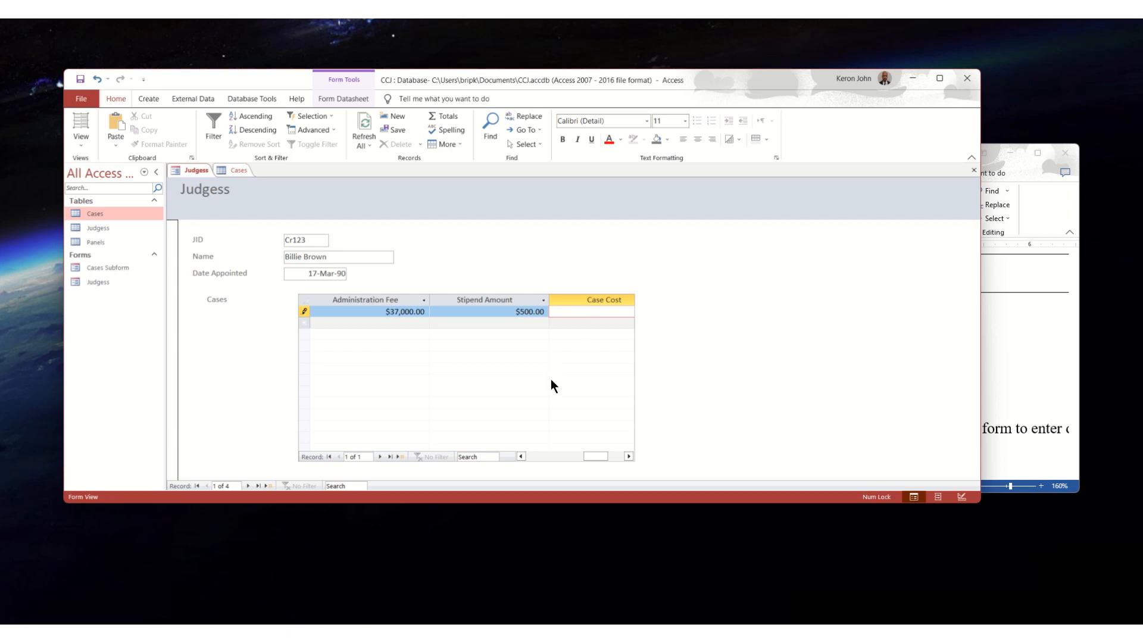
type("3")
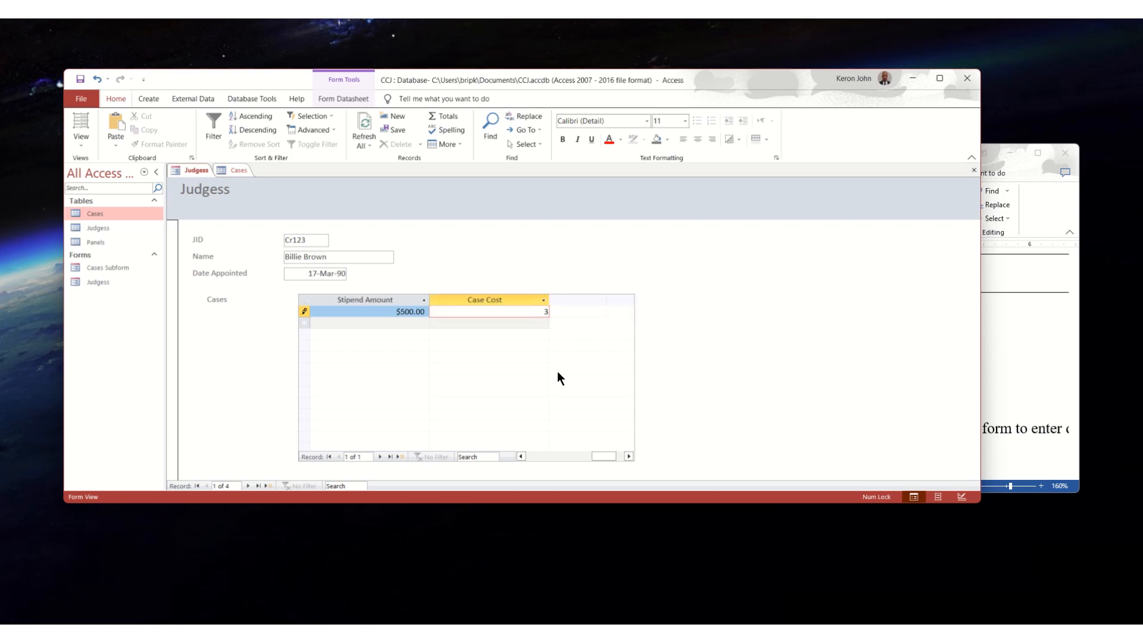
type("8500")
key("Tab")
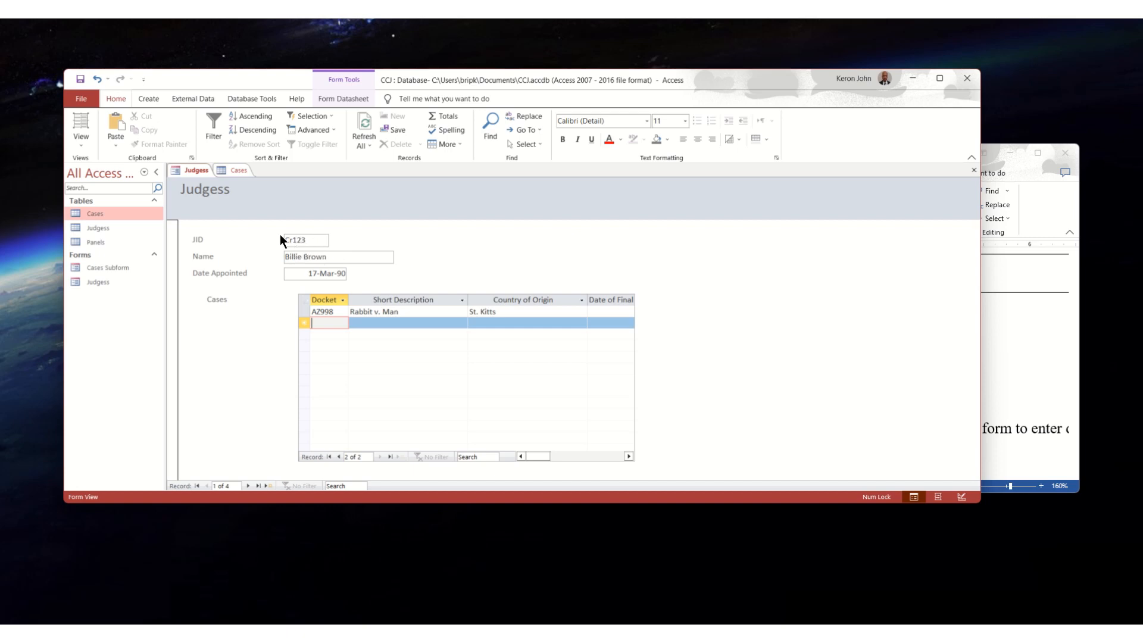
Step: Check the first judge's linked docket entry in the Judgess table, and consult task (h) in the Word document before returning to Access
double_click(105, 229)
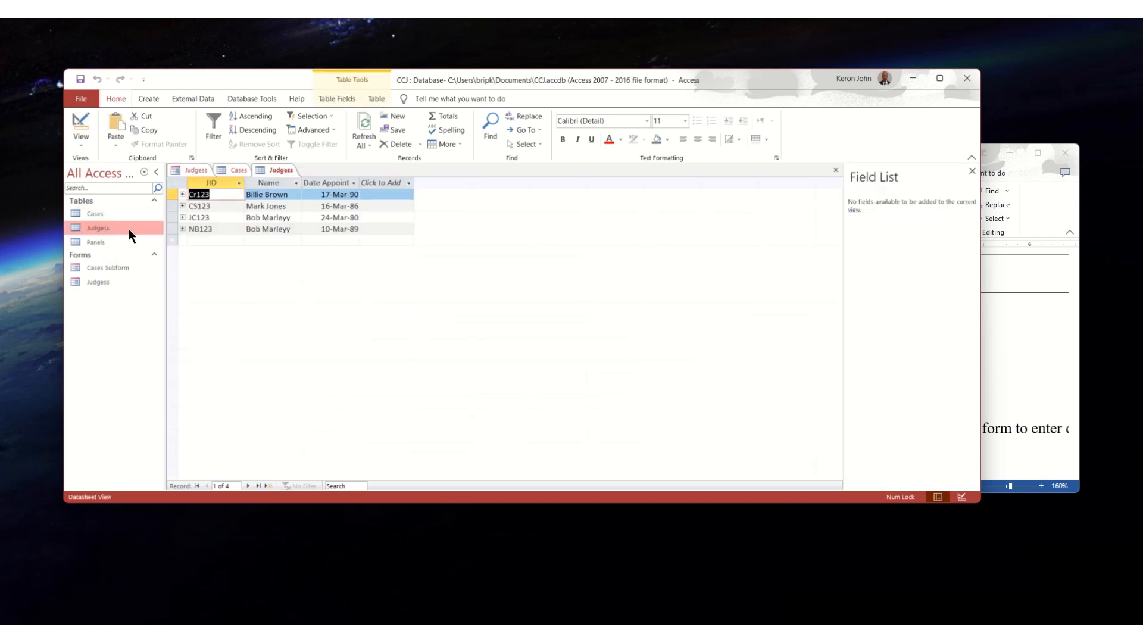
left_click(183, 194)
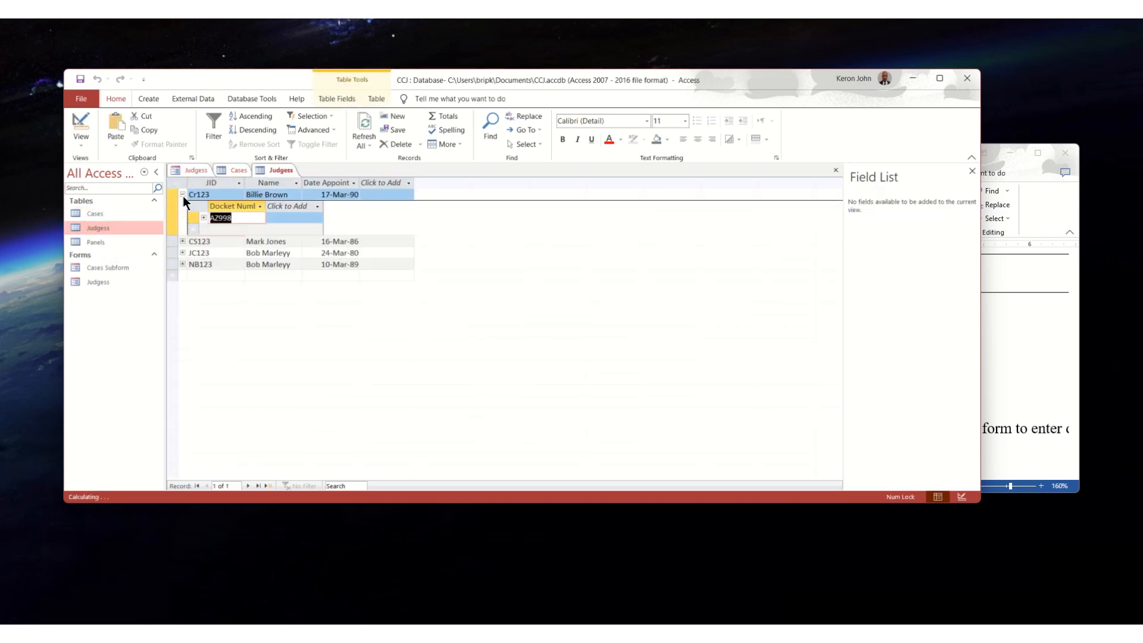
double_click(232, 220)
left_click(1018, 355)
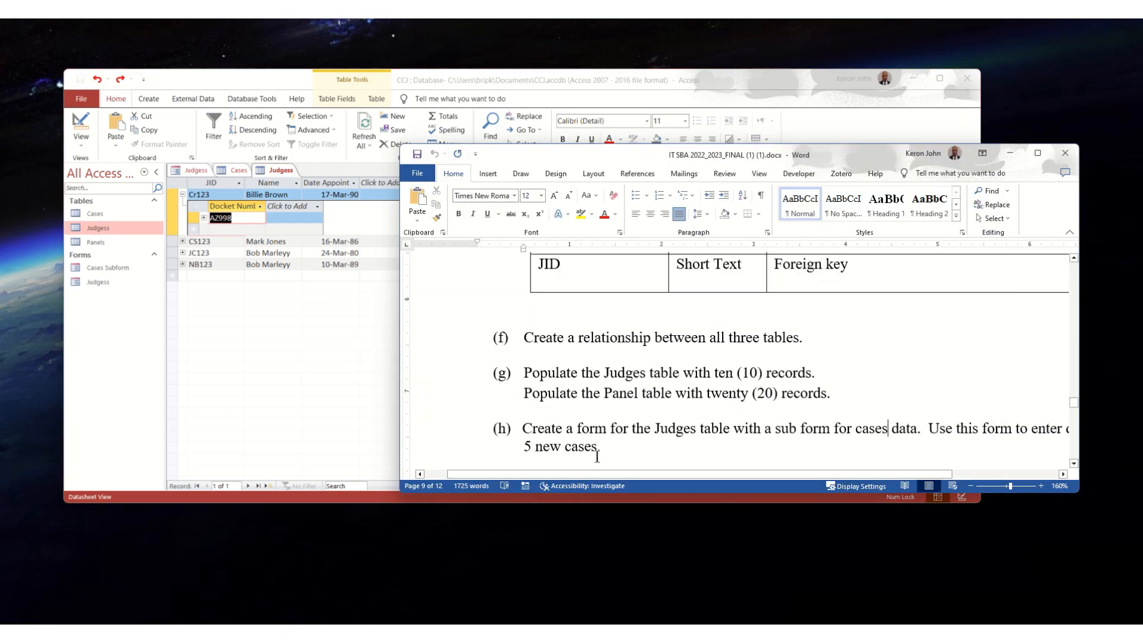
left_click(319, 334)
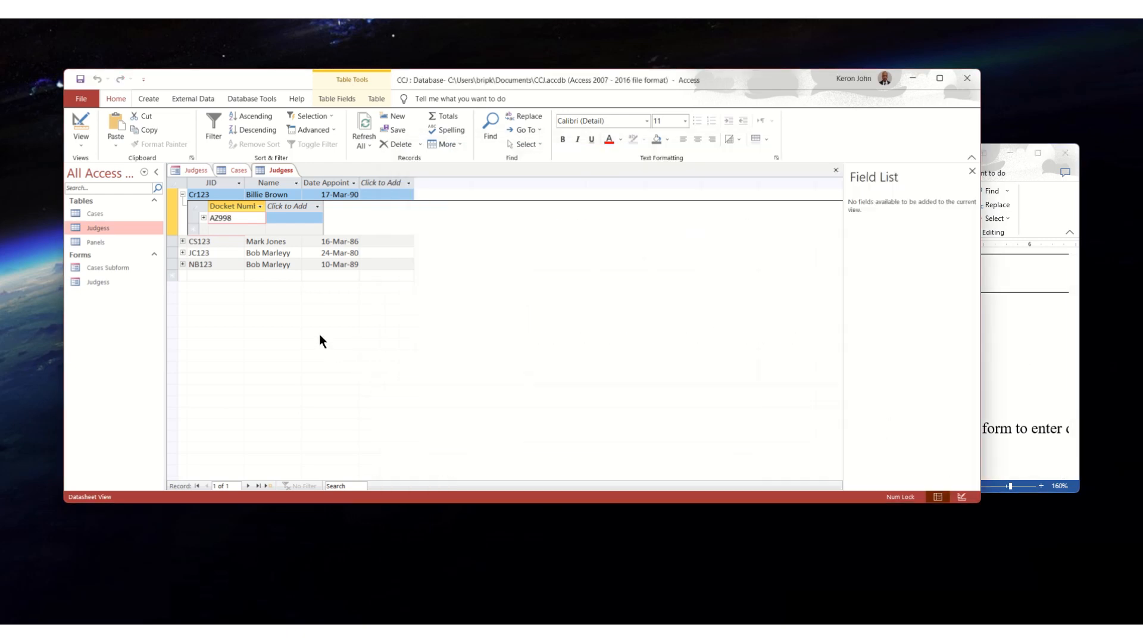